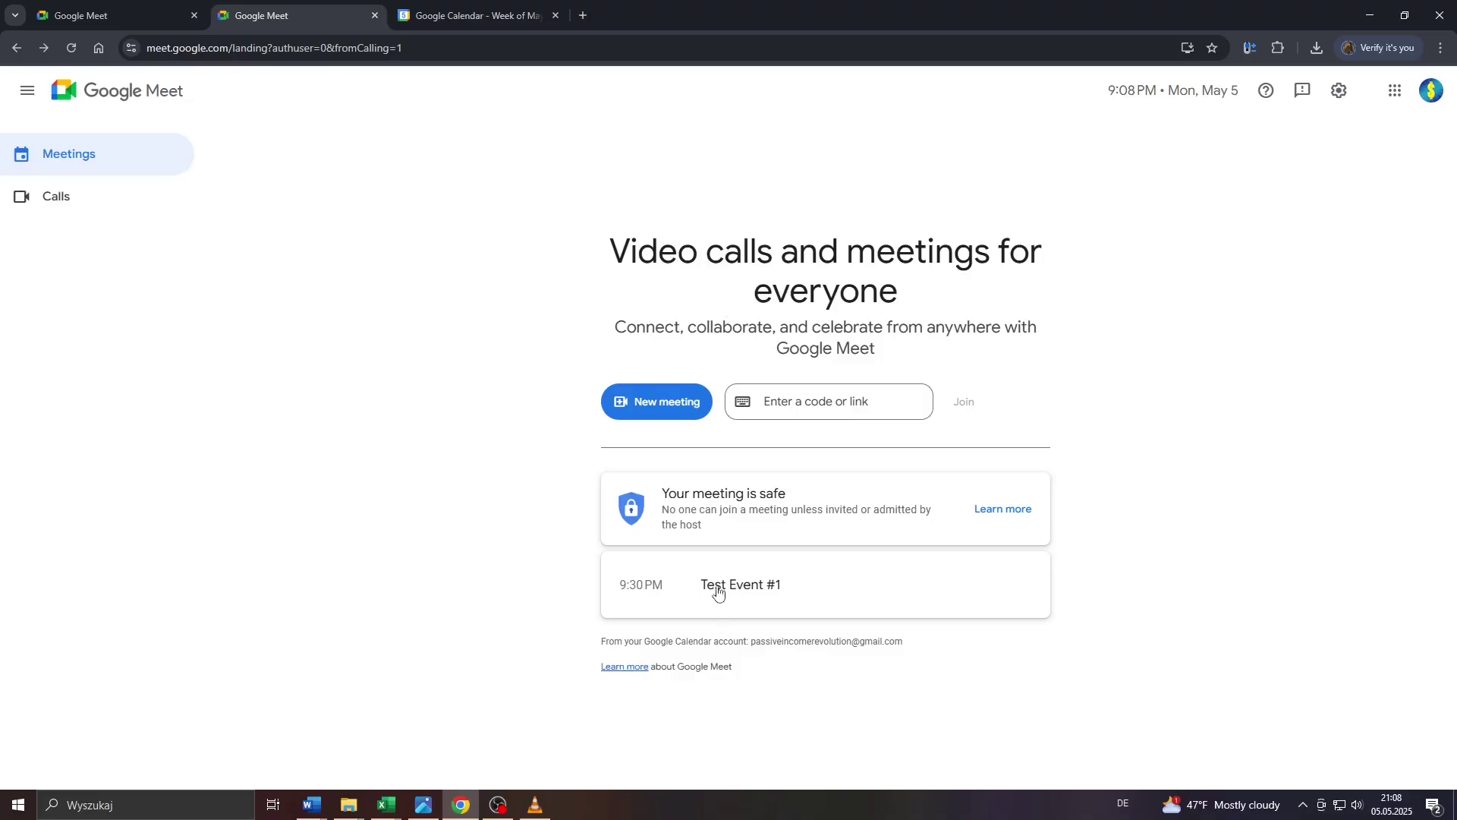
click(443, 17)
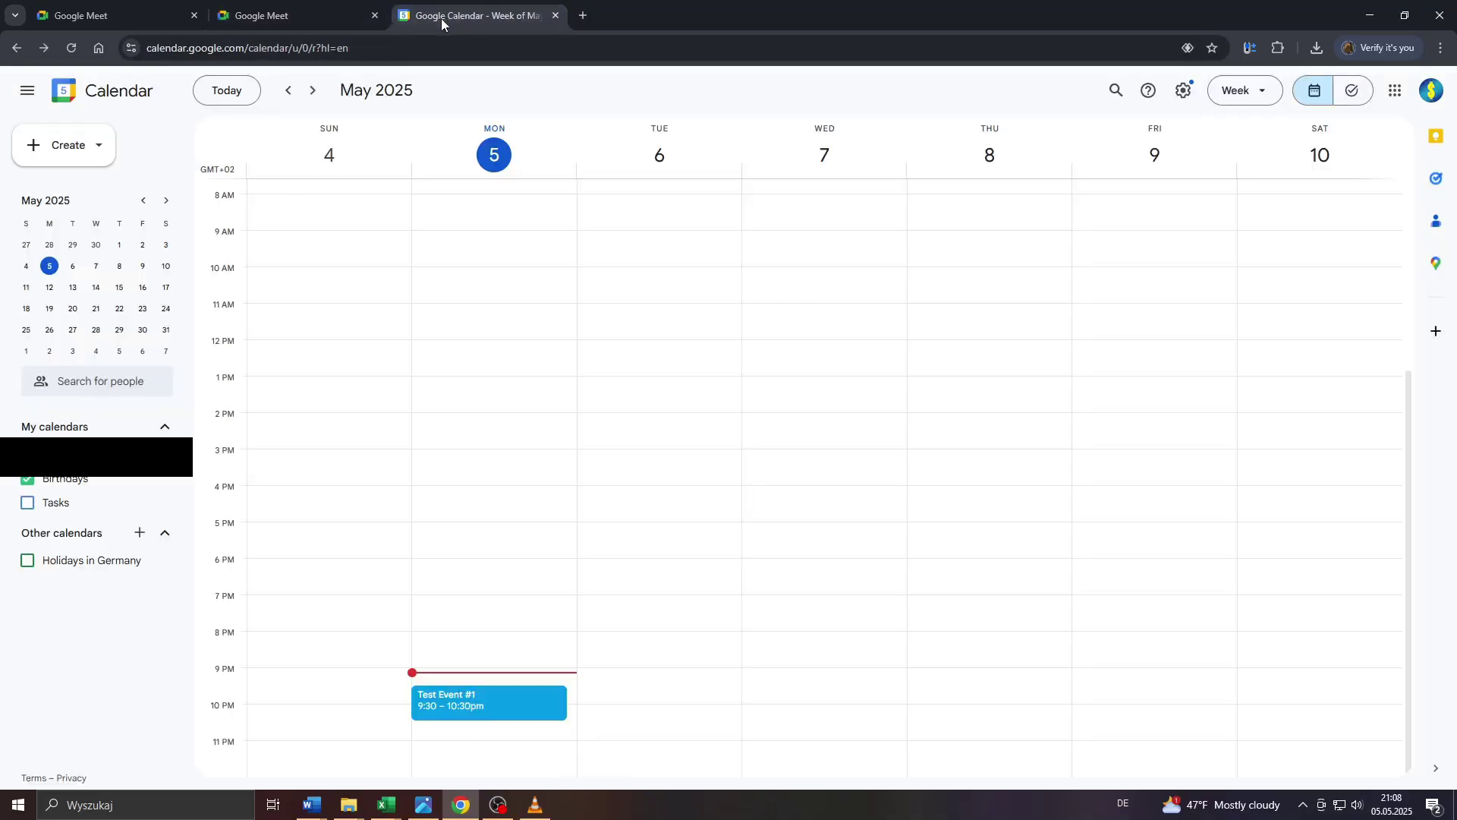
click(239, 48)
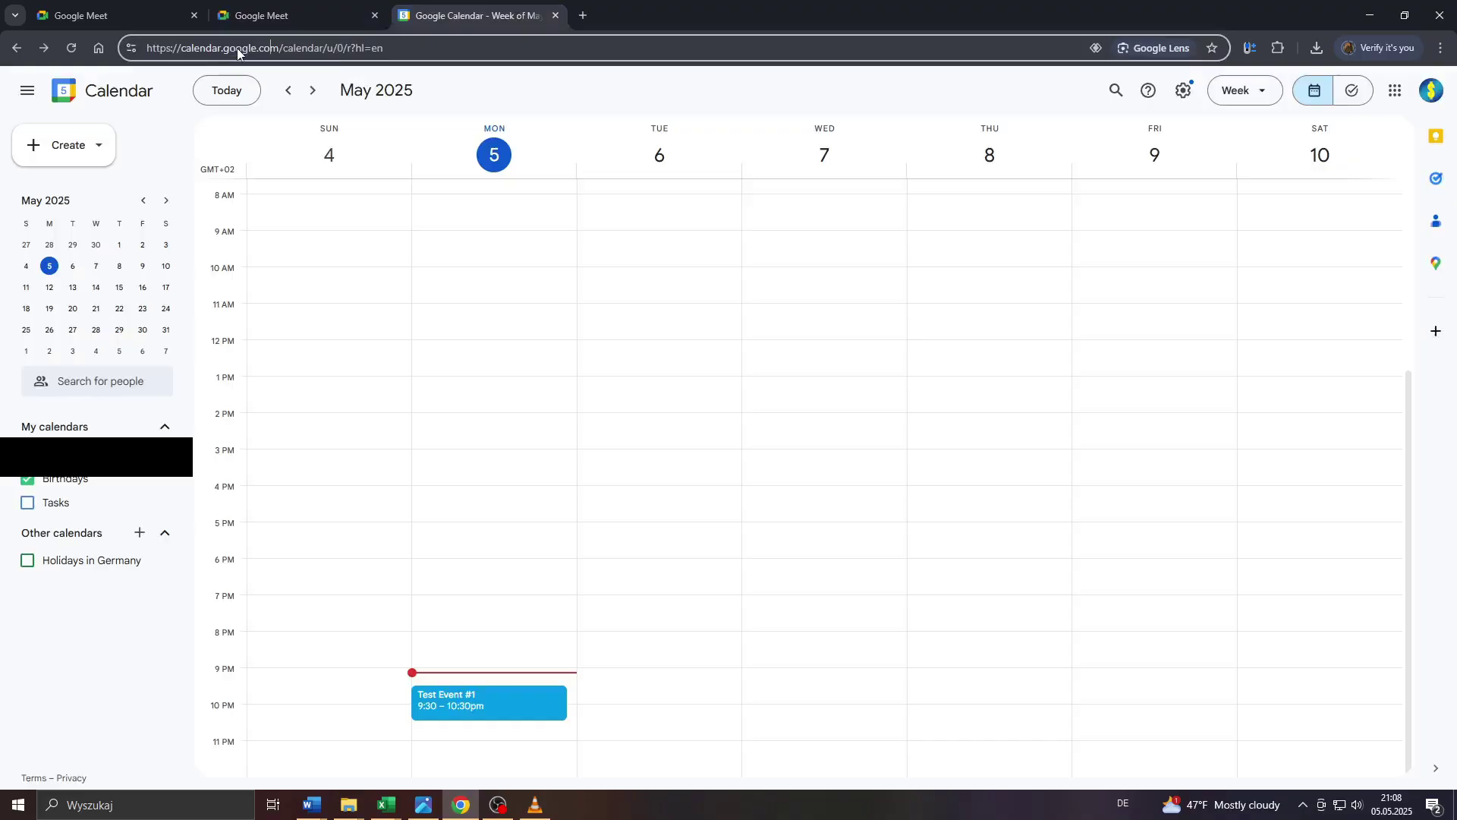
drag(280, 47, 181, 48)
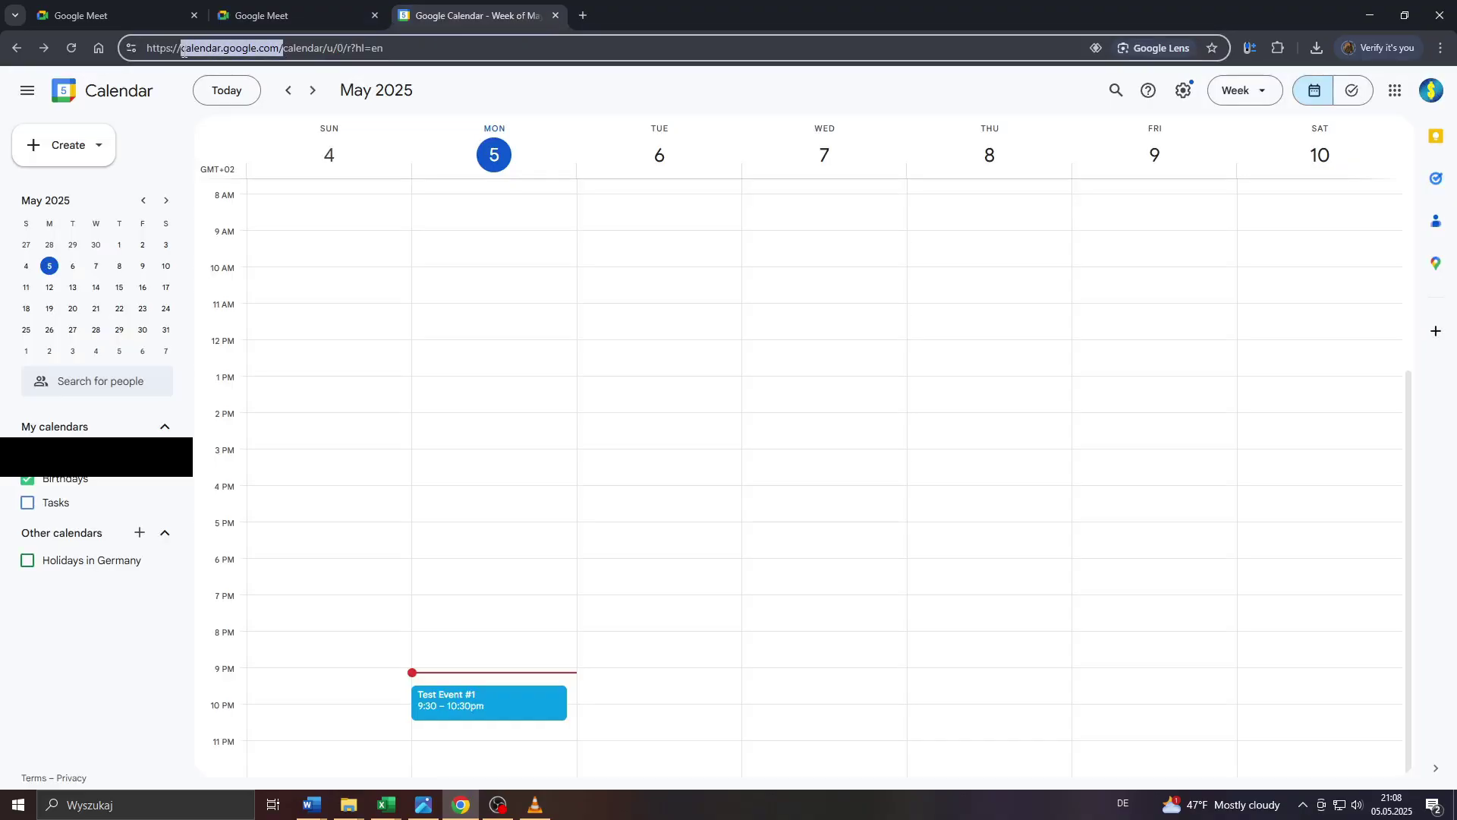
click(398, 48)
click(494, 98)
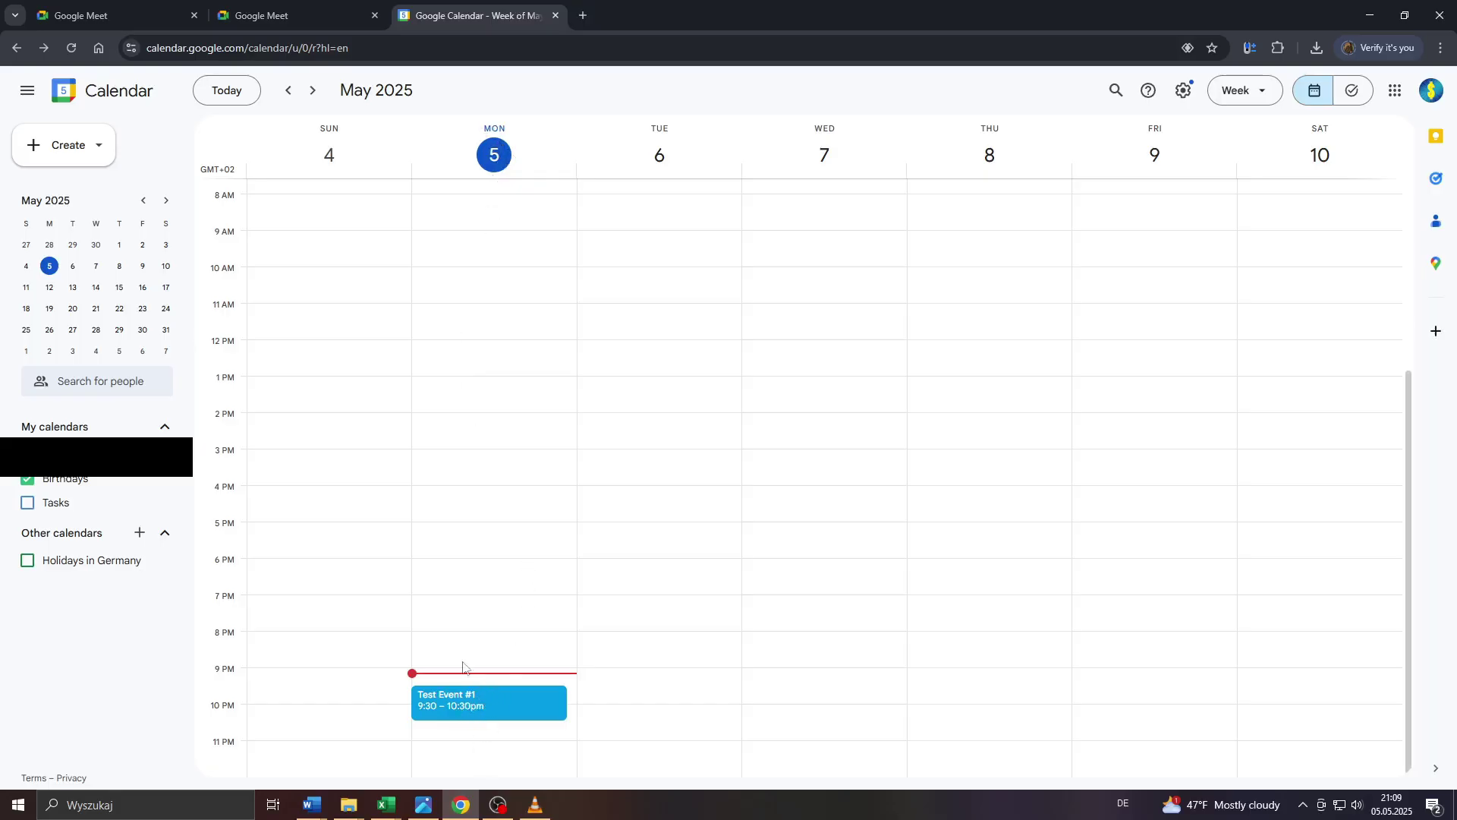
Delete Test Event #1 from Monday evening, then go back to the Google Meet home page.
click(459, 704)
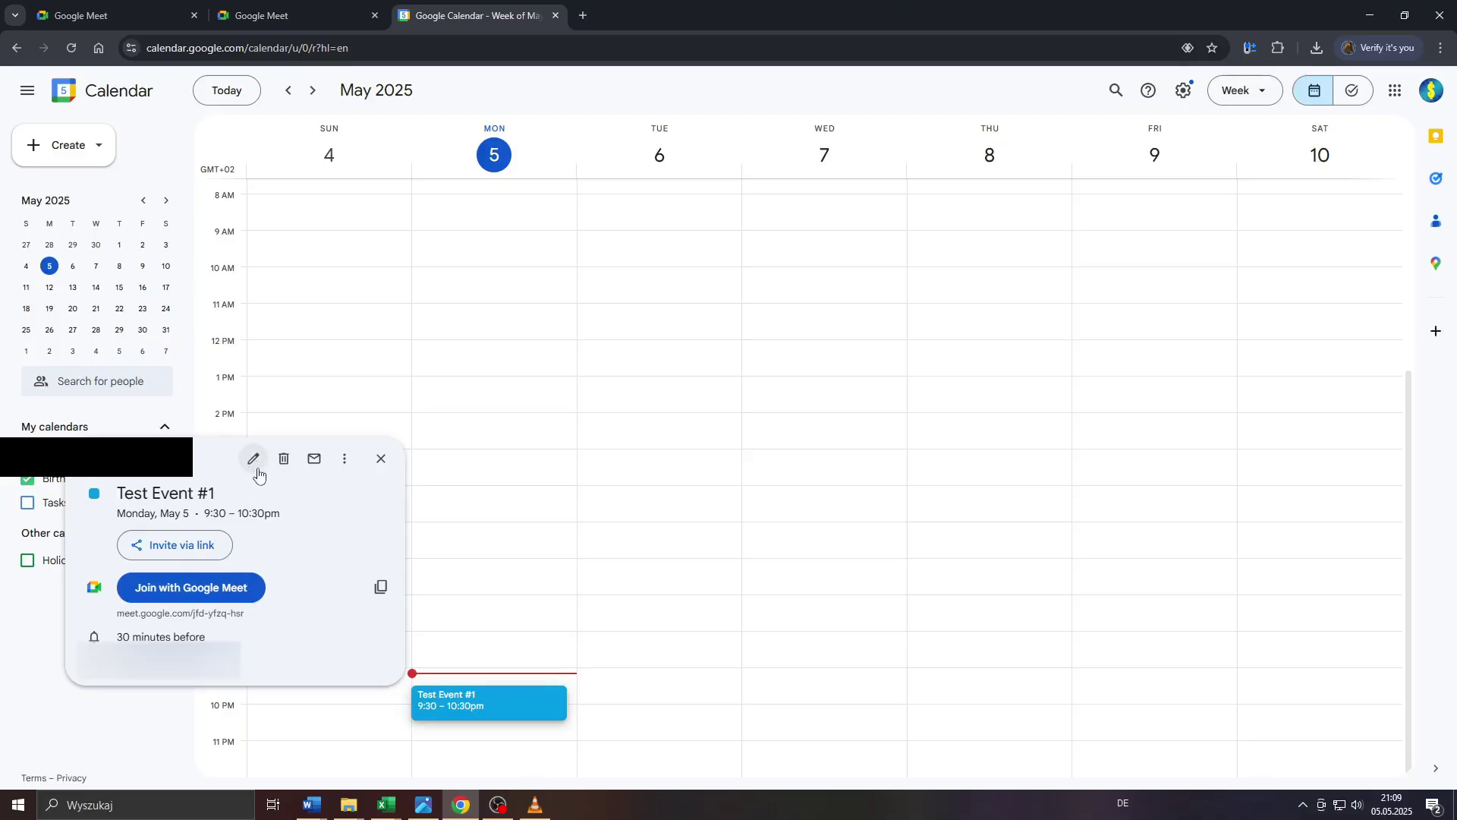
click(285, 461)
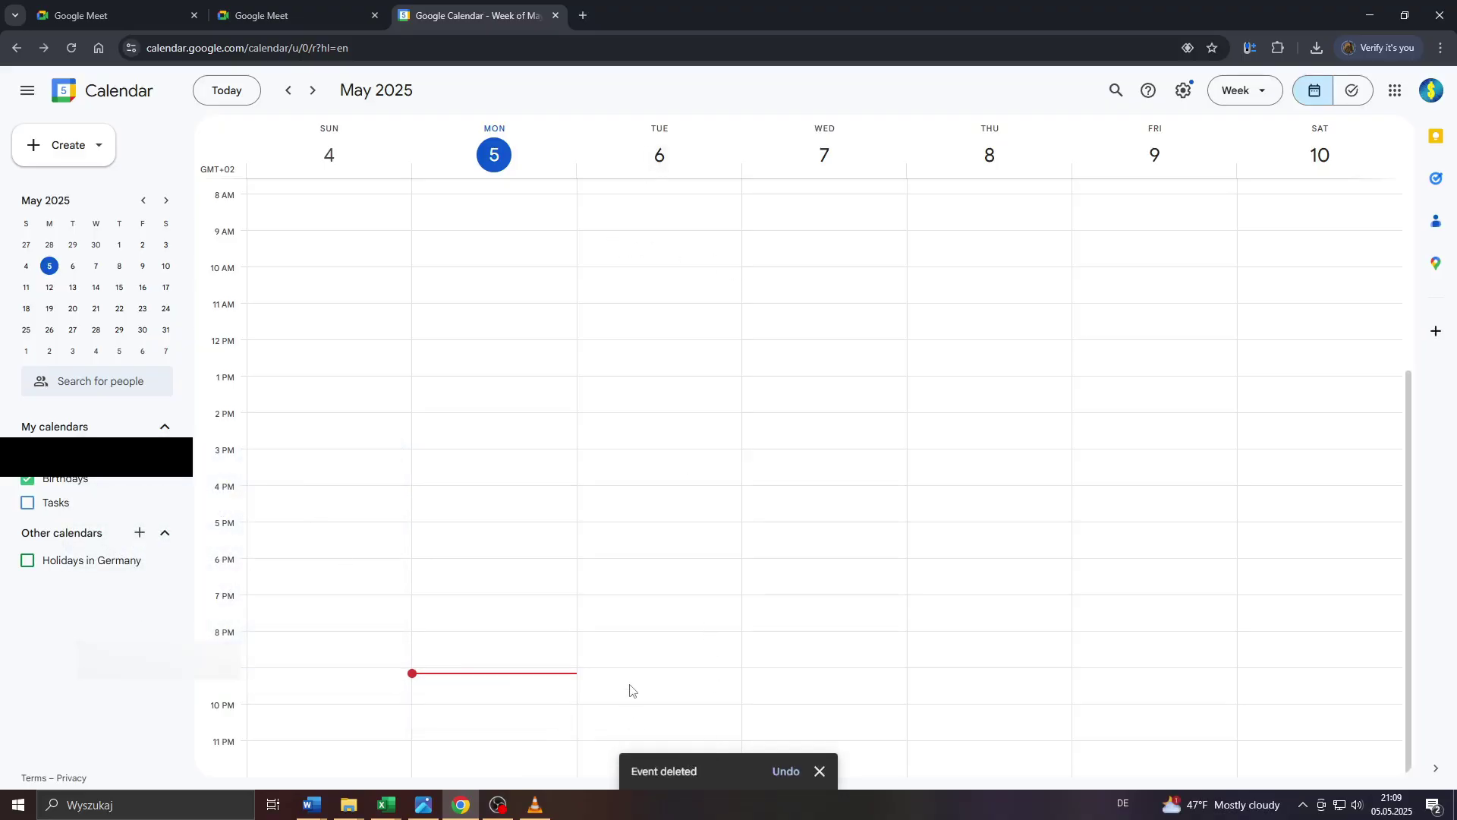
click(305, 18)
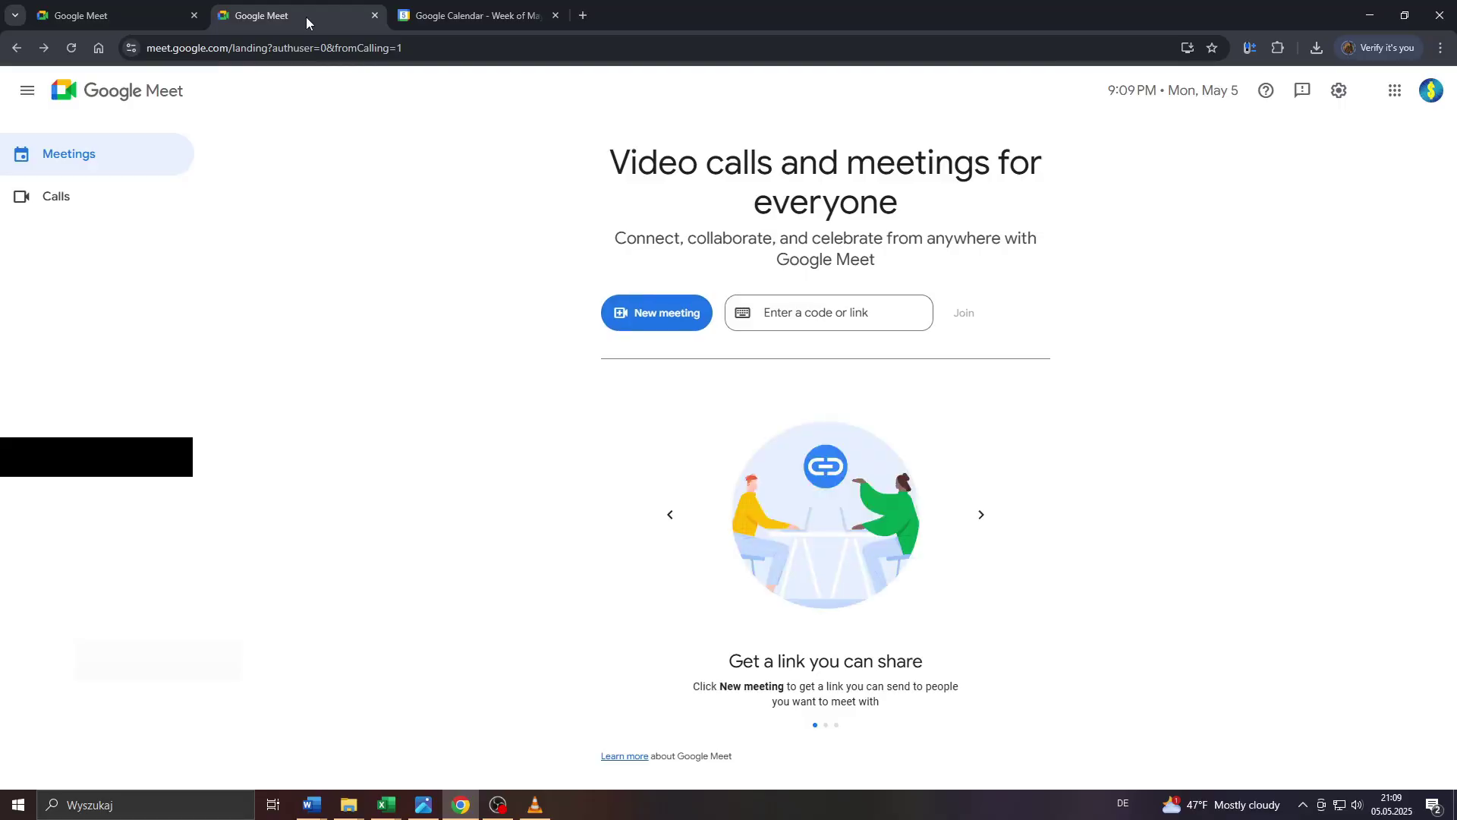